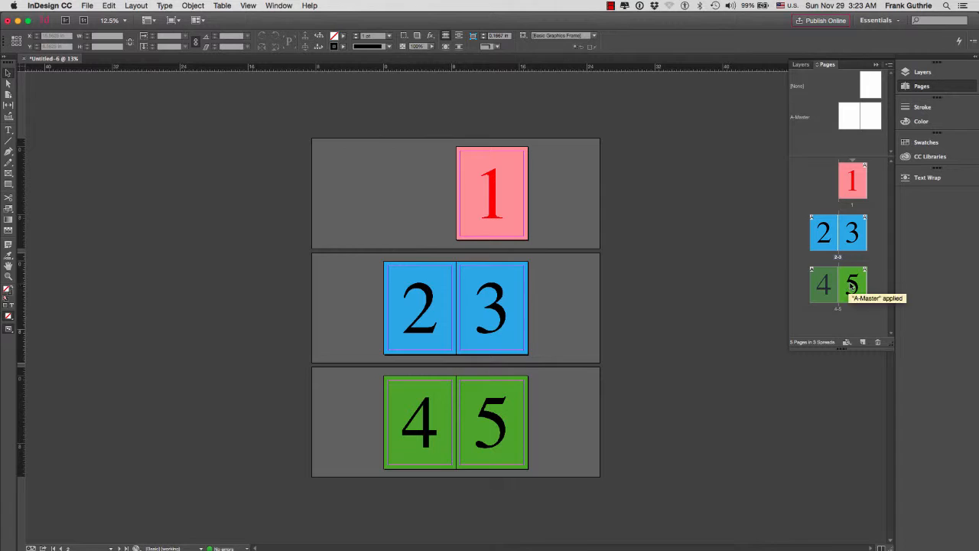
# Select page 1 of the document and display it fitted in the window.
pyautogui.click(849, 287)
pyautogui.click(855, 185)
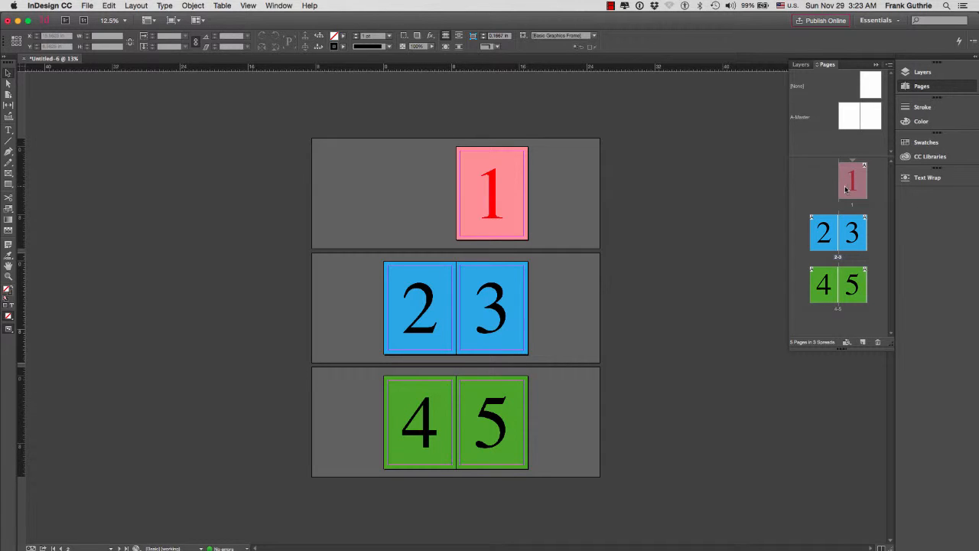
pyautogui.click(250, 5)
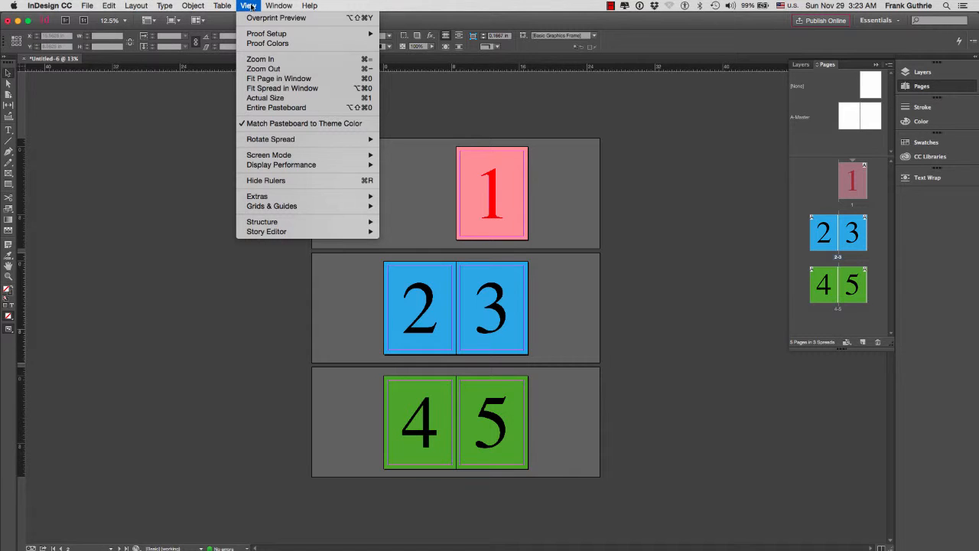
pyautogui.click(261, 78)
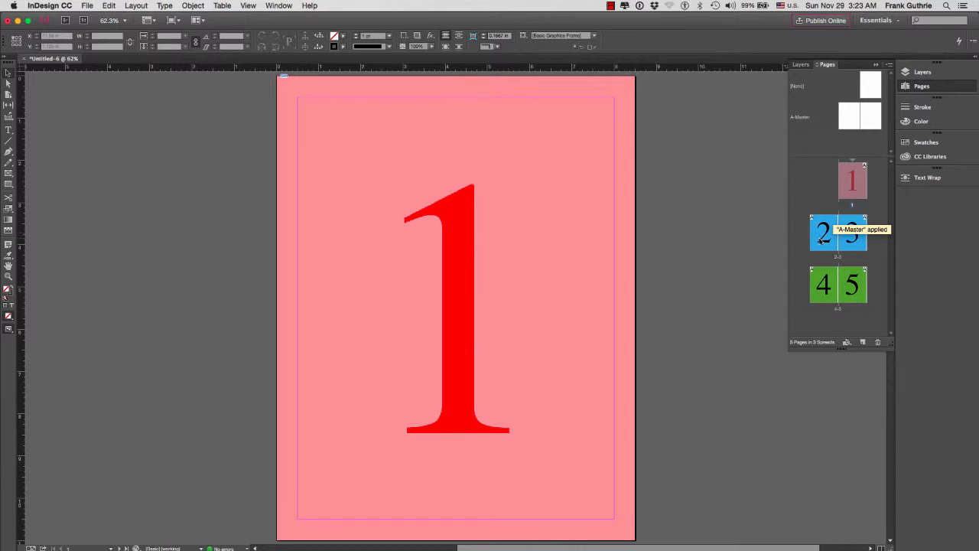
# Display pages 2, 3, 4 and 5 one after another in the document window.
pyautogui.click(823, 235)
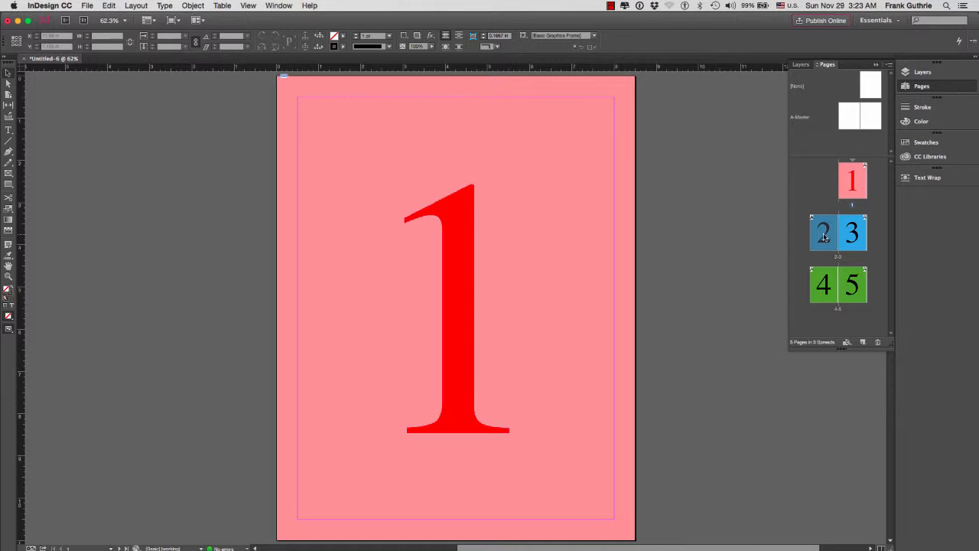
pyautogui.doubleClick(824, 237)
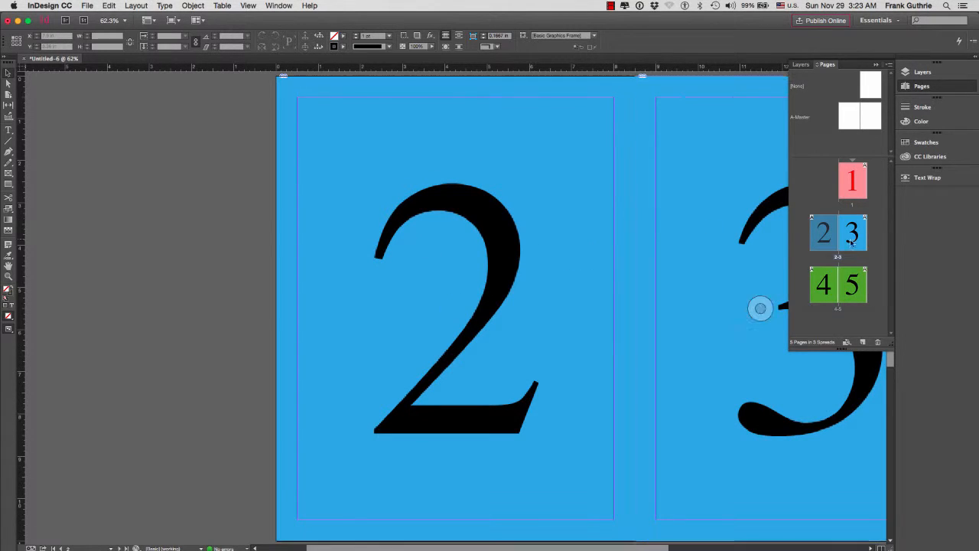
pyautogui.doubleClick(852, 239)
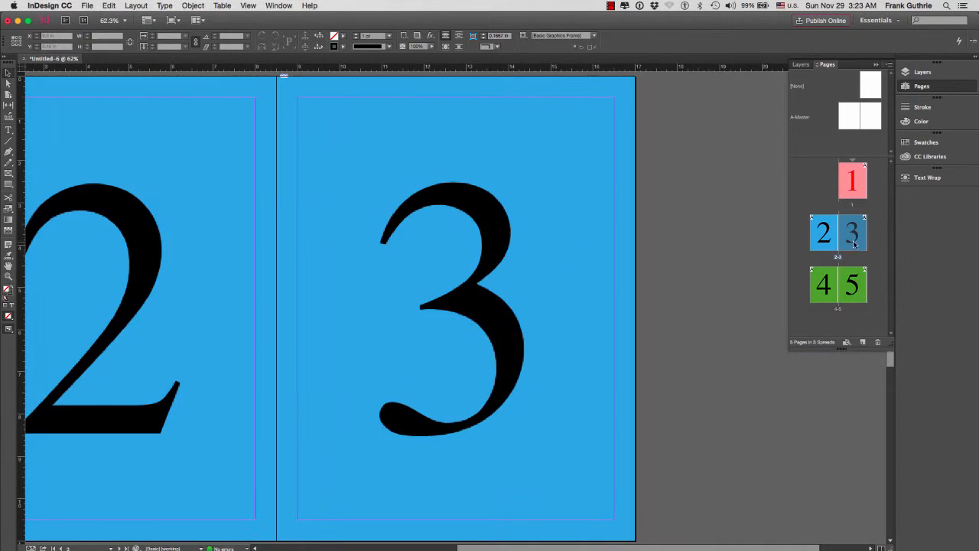
pyautogui.doubleClick(824, 282)
pyautogui.doubleClick(847, 288)
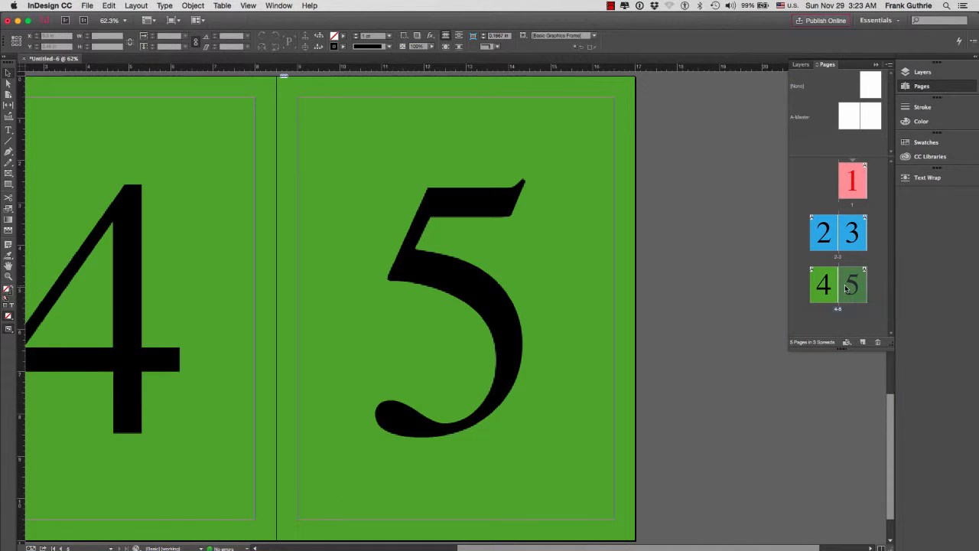
# Fit the 4-5 spread in the window and zoom out to an overview of all spreads.
pyautogui.press('super+alt+0')
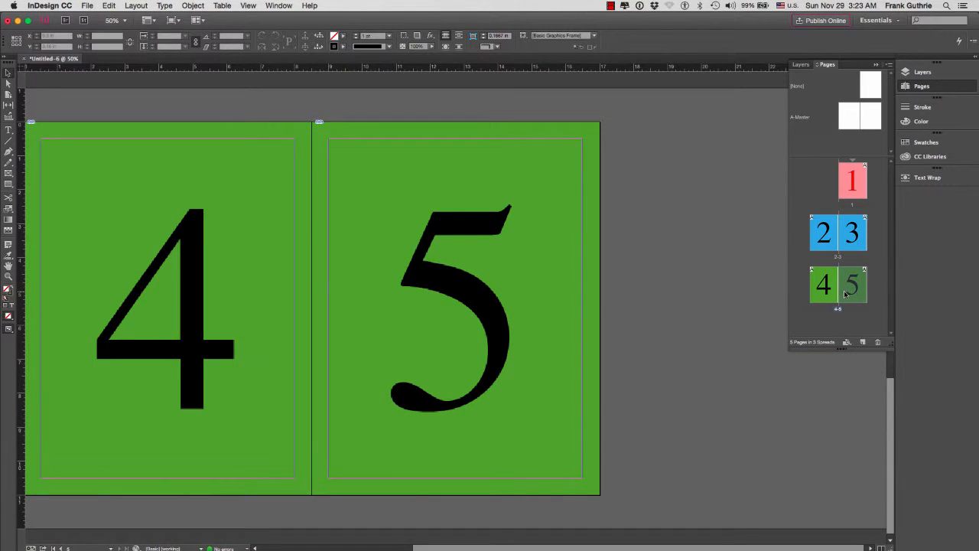
pyautogui.press('super+minus')
pyautogui.press('super+minus')
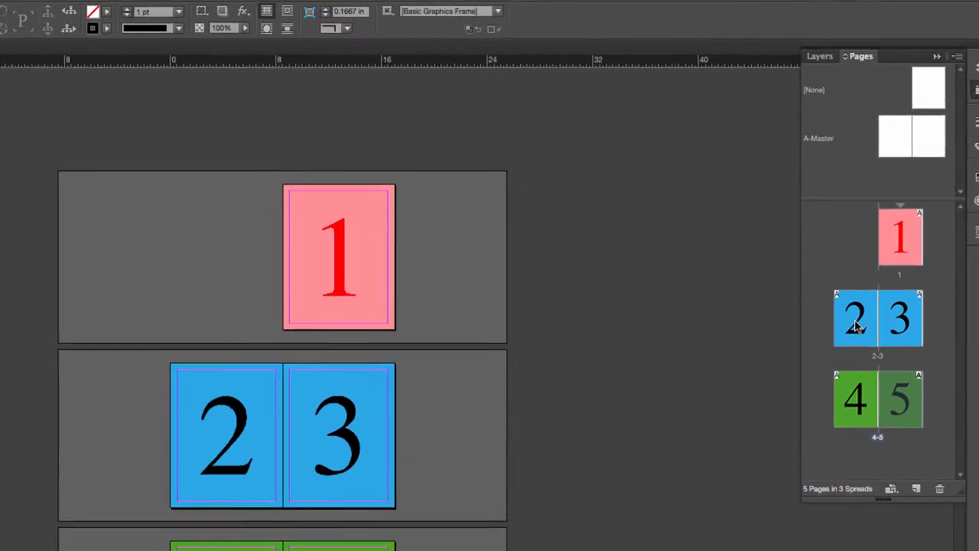
# Insert a blank page after page 2 and another blank page after page 1.
pyautogui.click(864, 342)
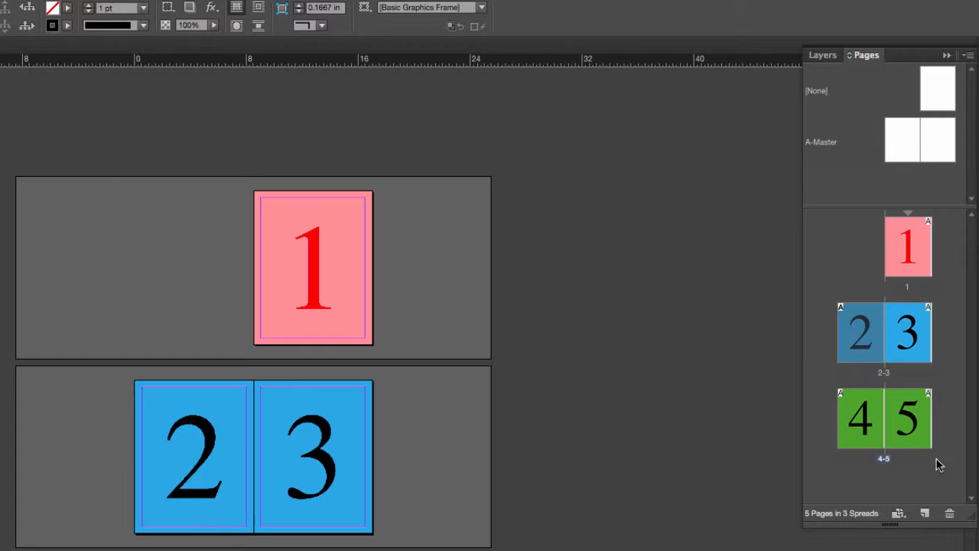
pyautogui.click(924, 514)
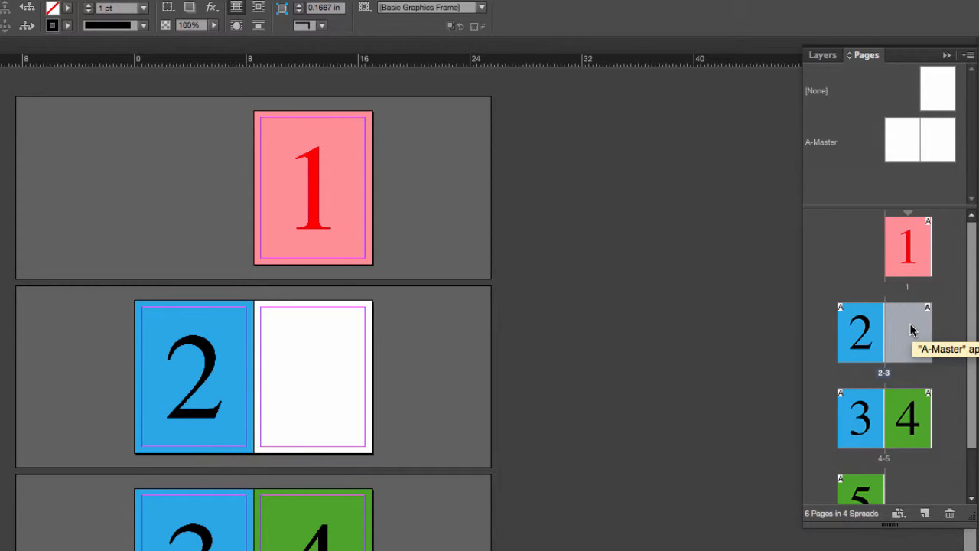
pyautogui.click(906, 248)
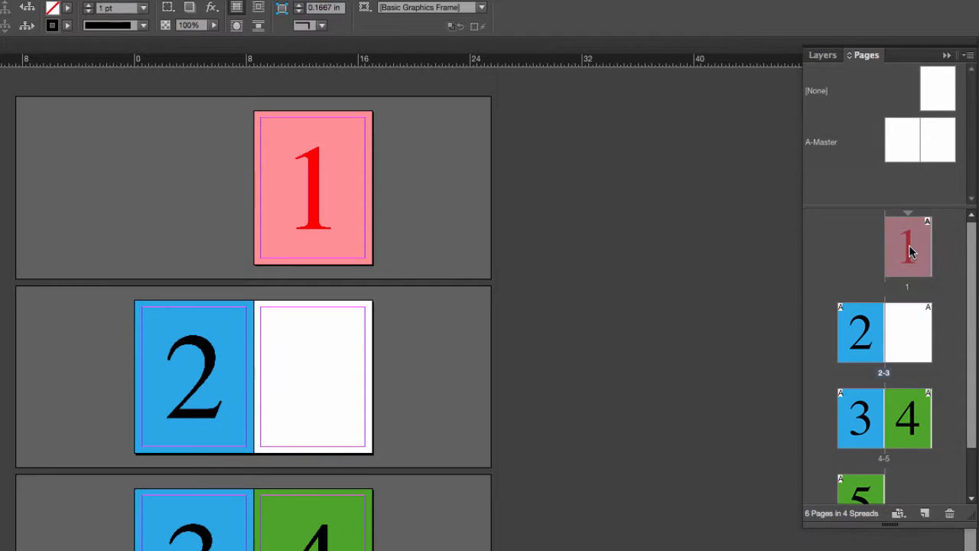
pyautogui.click(922, 514)
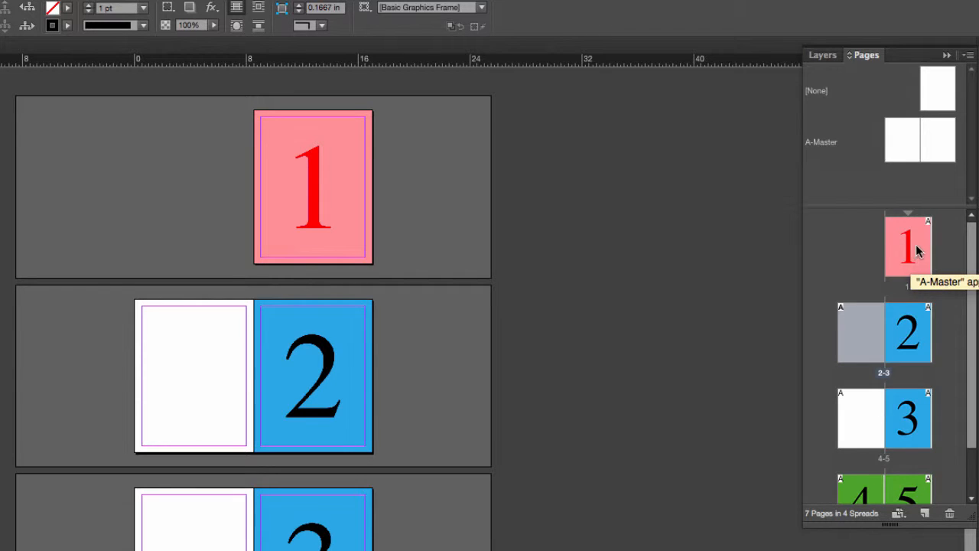
# Select page 7, the last page of the document, marked with a 5.
pyautogui.moveTo(928, 234); pyautogui.dragTo(862, 352)
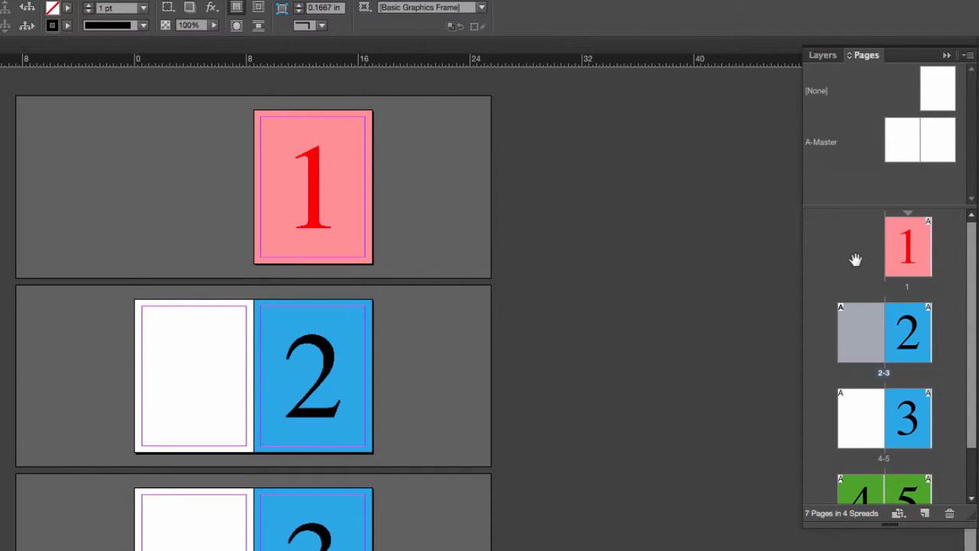
pyautogui.scroll(-2, 973, 358)
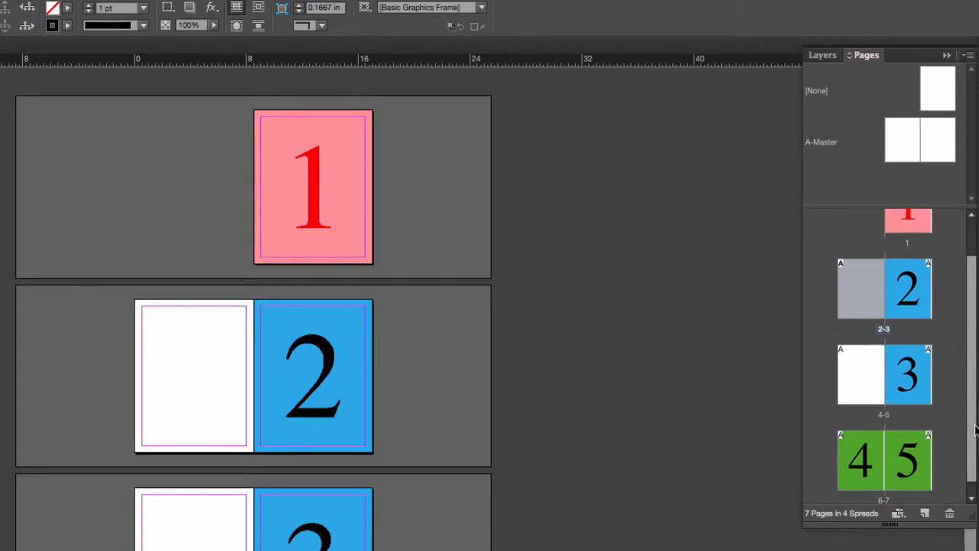
pyautogui.click(908, 457)
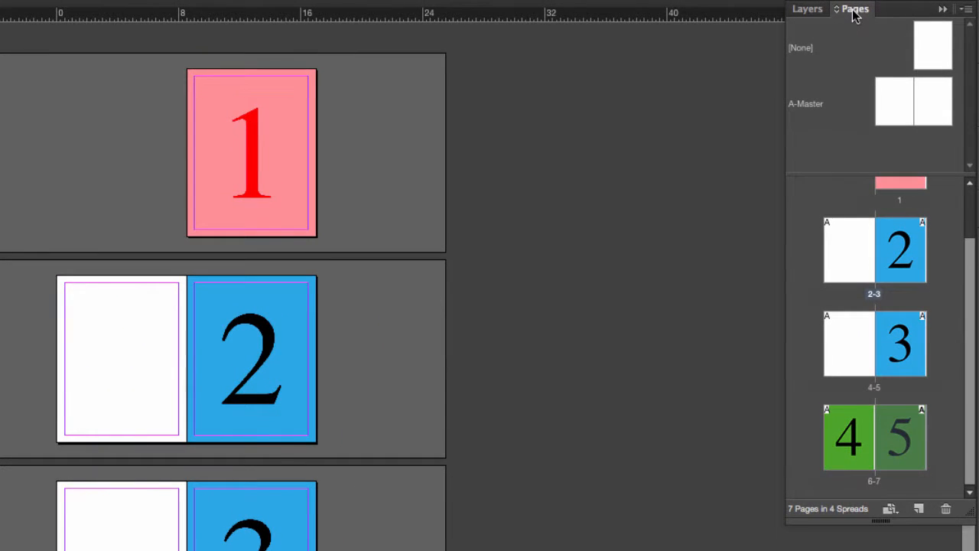
pyautogui.click(965, 9)
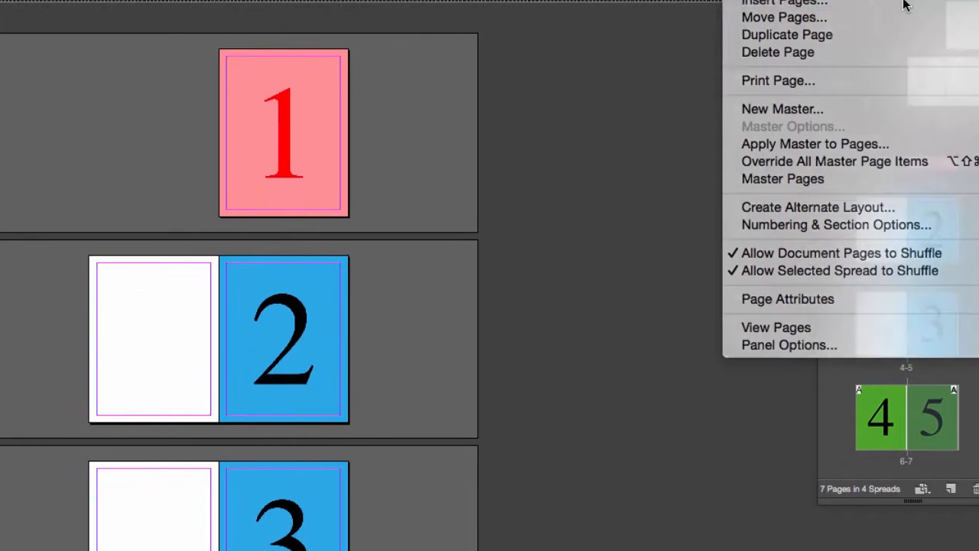
pyautogui.click(874, 20)
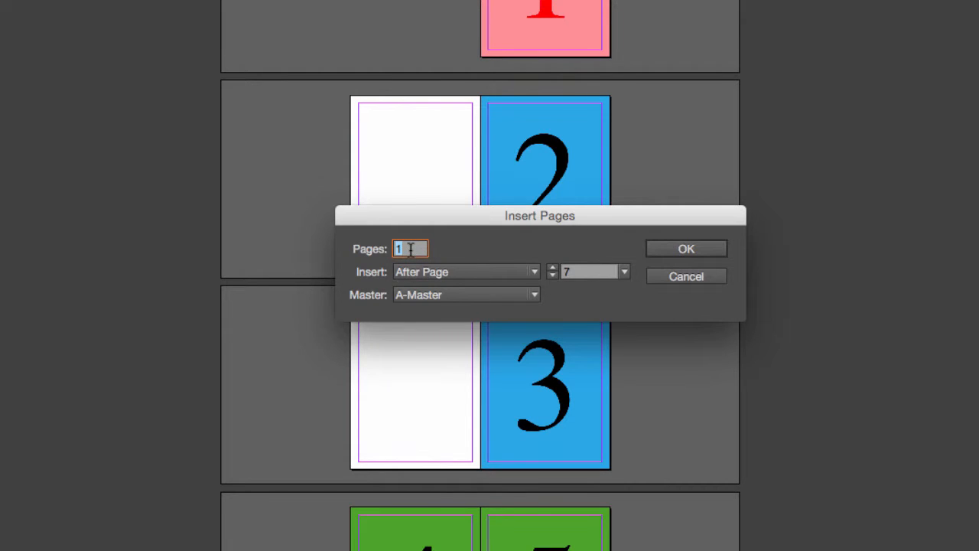
pyautogui.write('2')
pyautogui.click(478, 272)
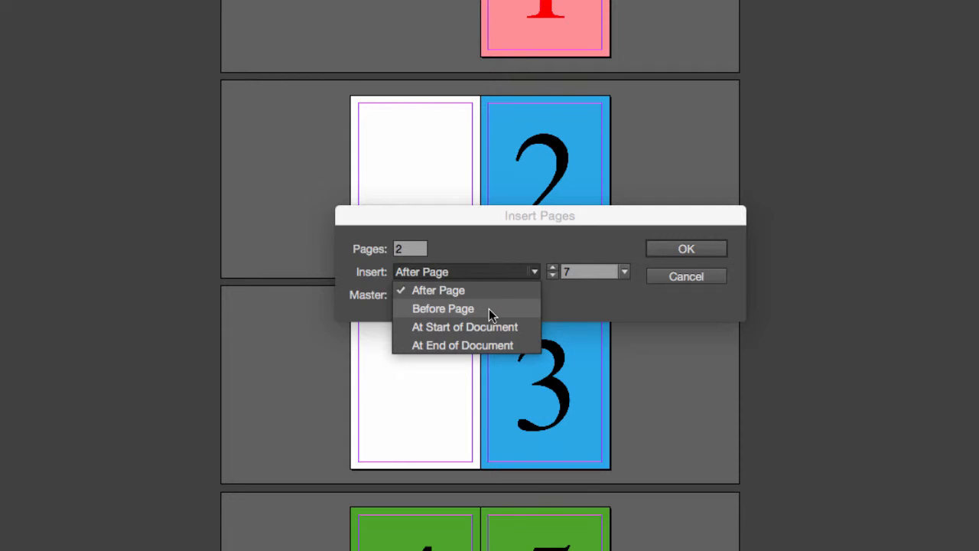
pyautogui.click(487, 310)
pyautogui.click(625, 274)
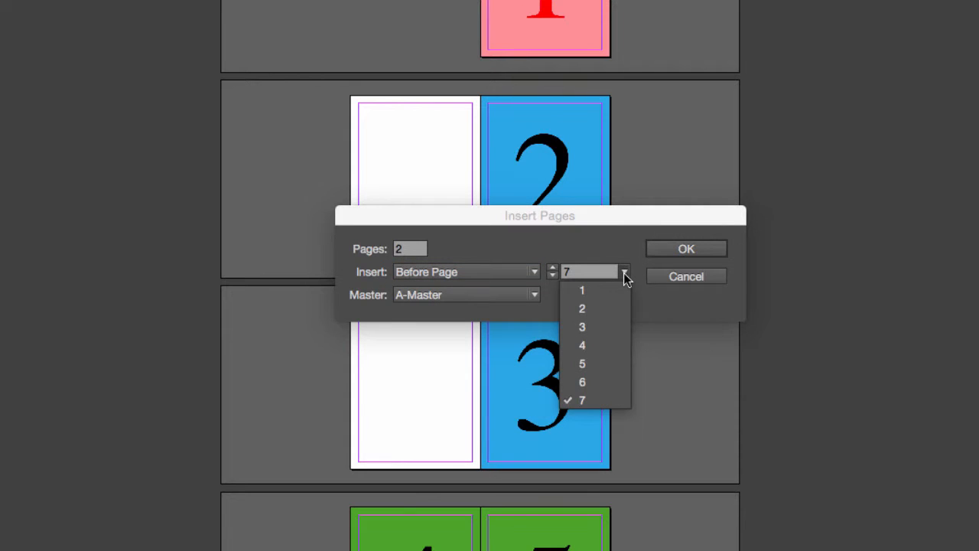
pyautogui.click(625, 273)
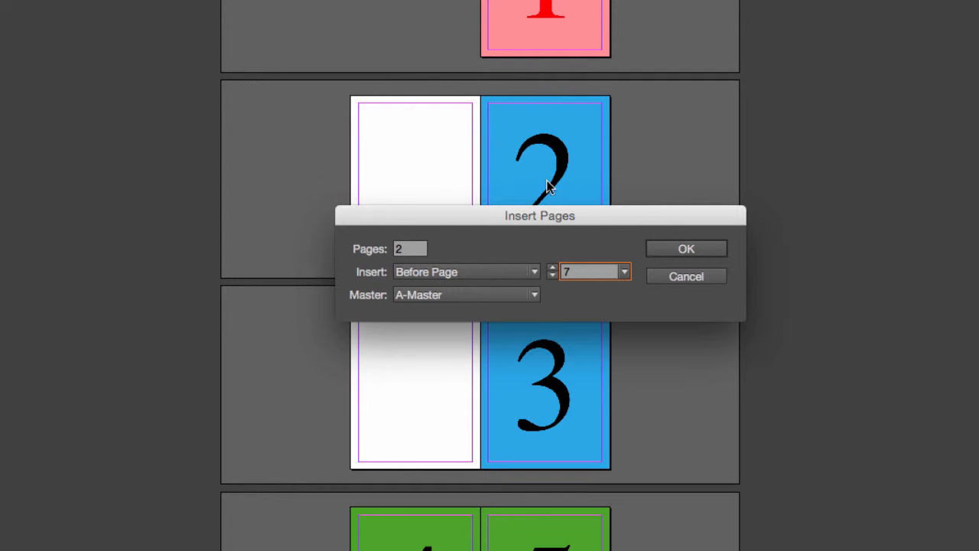
pyautogui.click(702, 276)
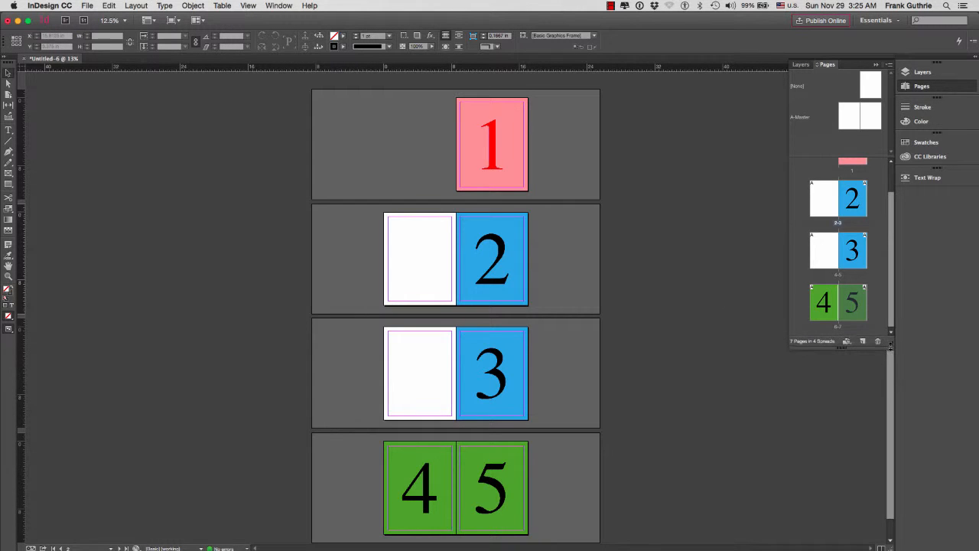
# Insert two pages based on A-Master before page 7.
pyautogui.moveTo(889, 346); pyautogui.dragTo(889, 388)
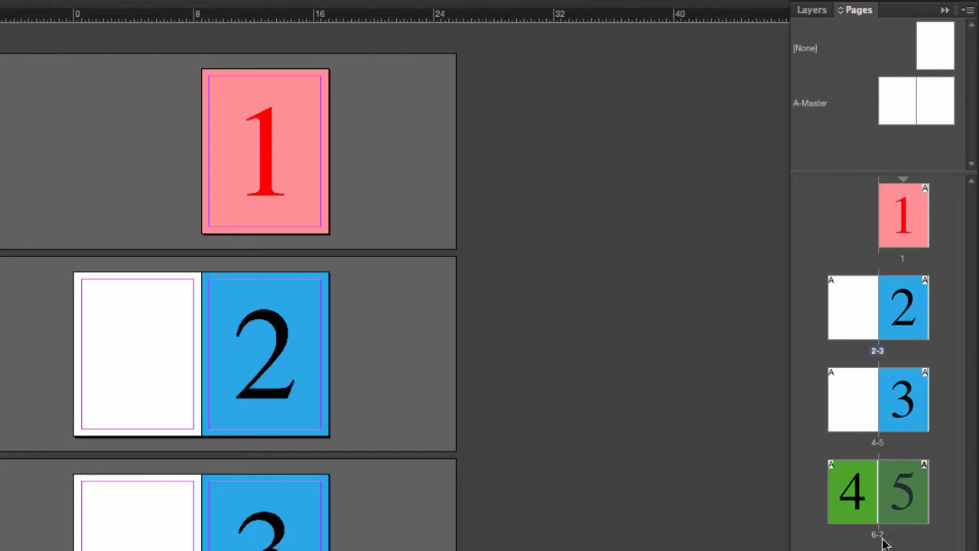
pyautogui.click(969, 13)
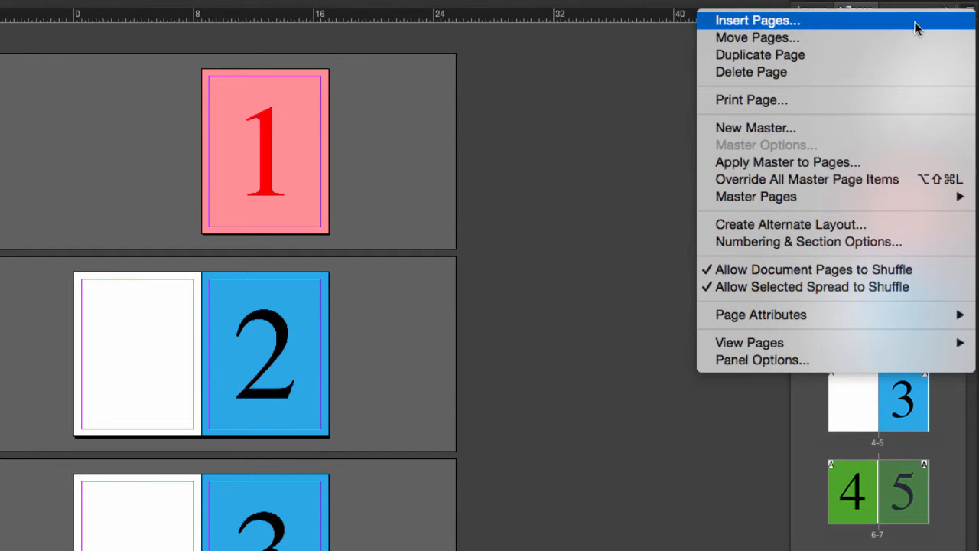
pyautogui.click(911, 23)
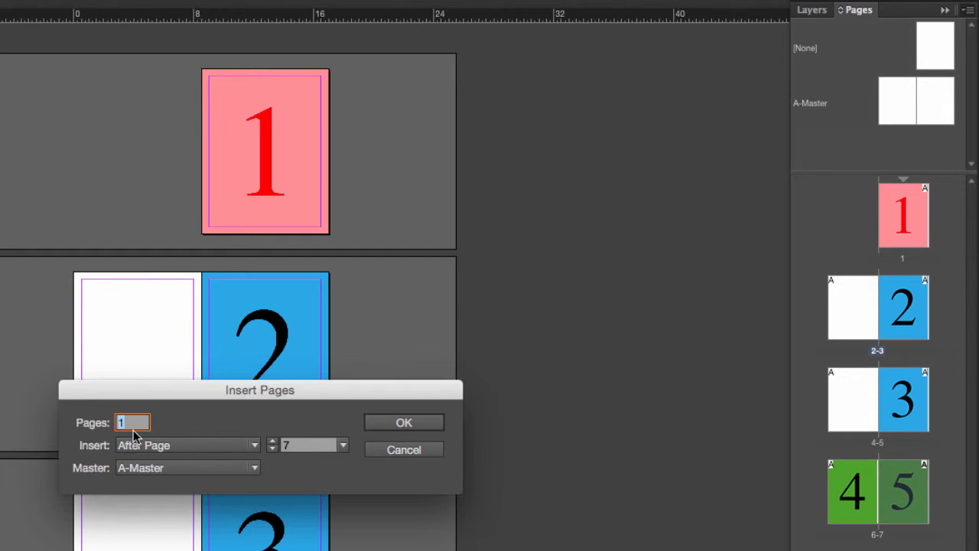
pyautogui.write('2')
pyautogui.click(194, 446)
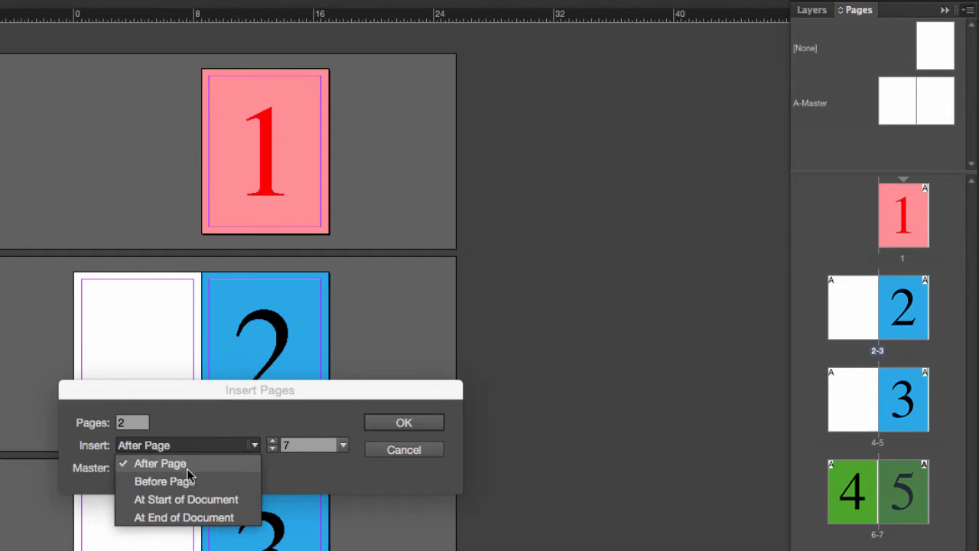
pyautogui.click(192, 480)
pyautogui.click(376, 432)
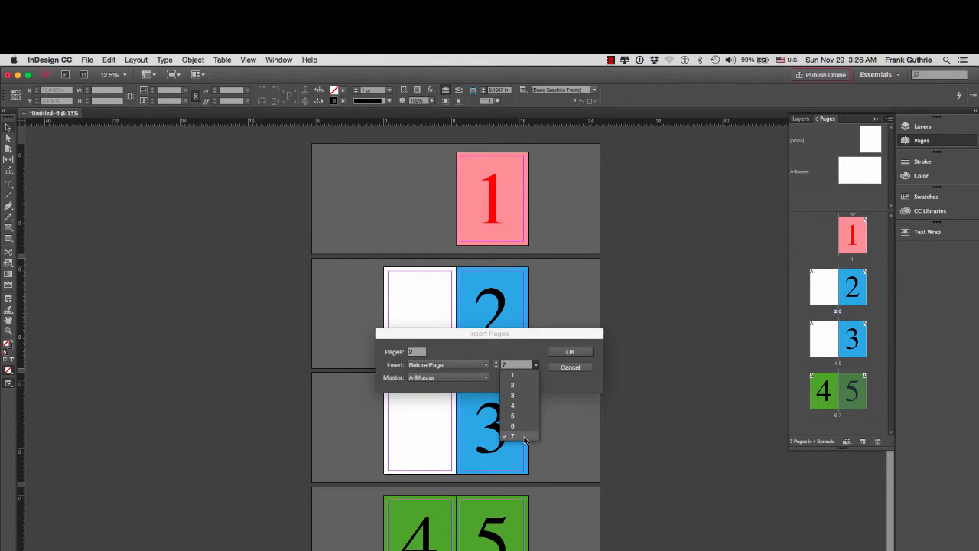
pyautogui.click(524, 435)
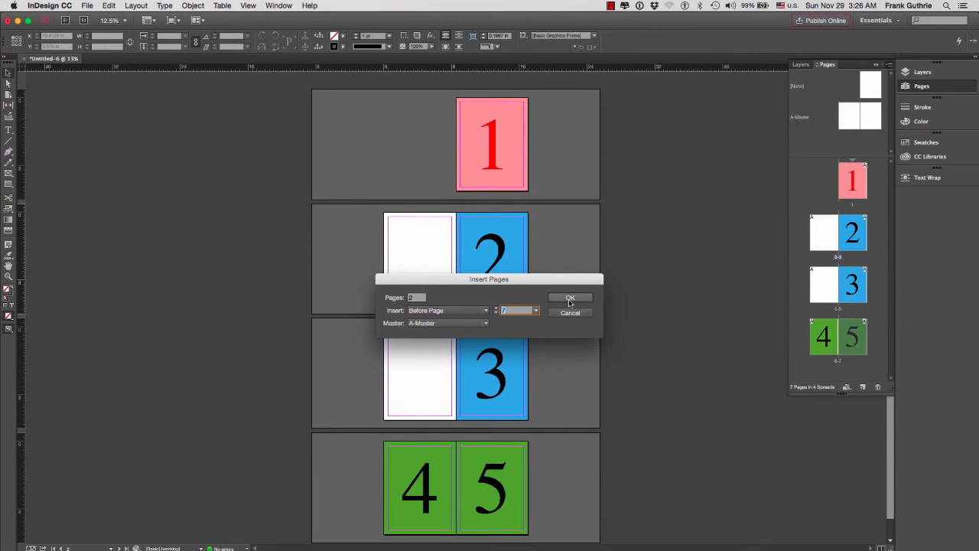
pyautogui.click(570, 299)
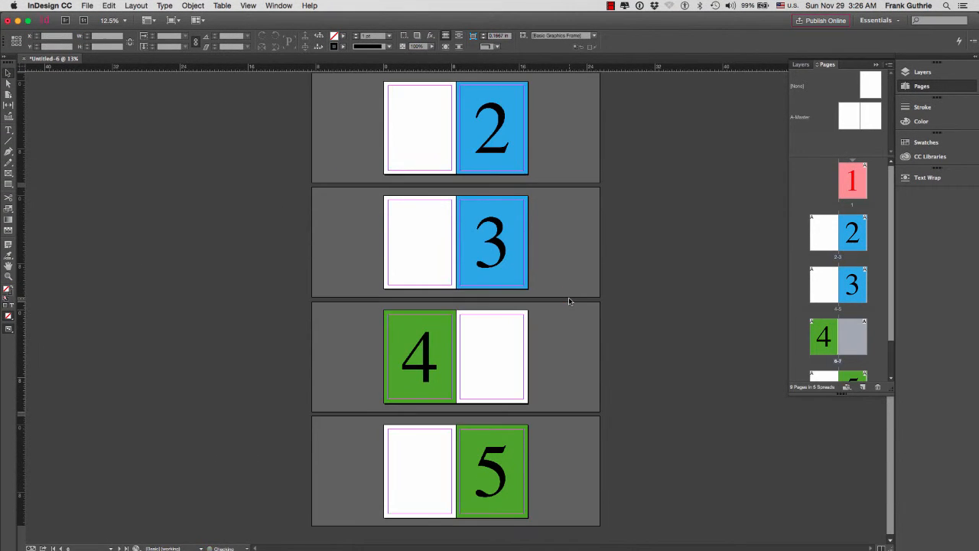
# Try deleting the continuous range of pages 1 to 5, and undo the deletion.
pyautogui.scroll(-2, 861, 308)
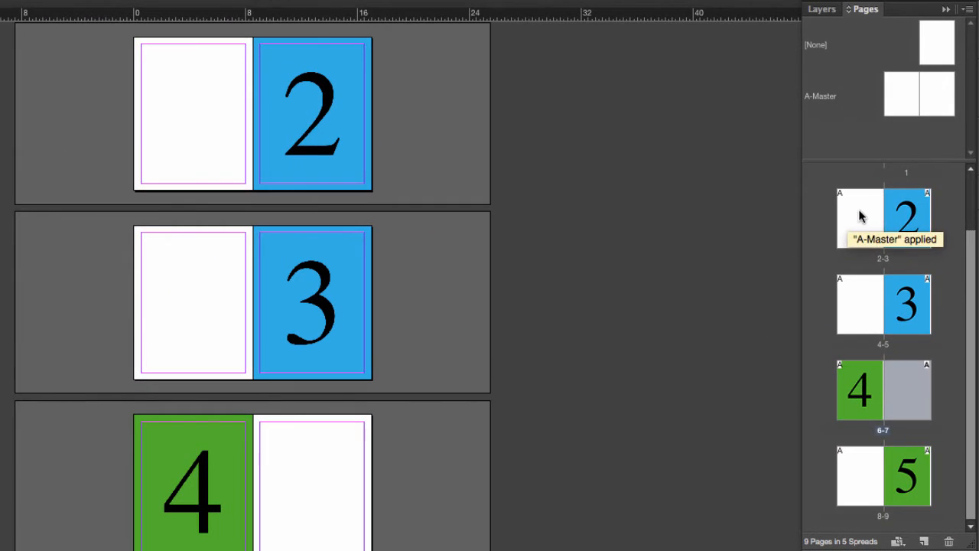
pyautogui.scroll(3, 975, 262)
pyautogui.moveTo(926, 198); pyautogui.dragTo(888, 416)
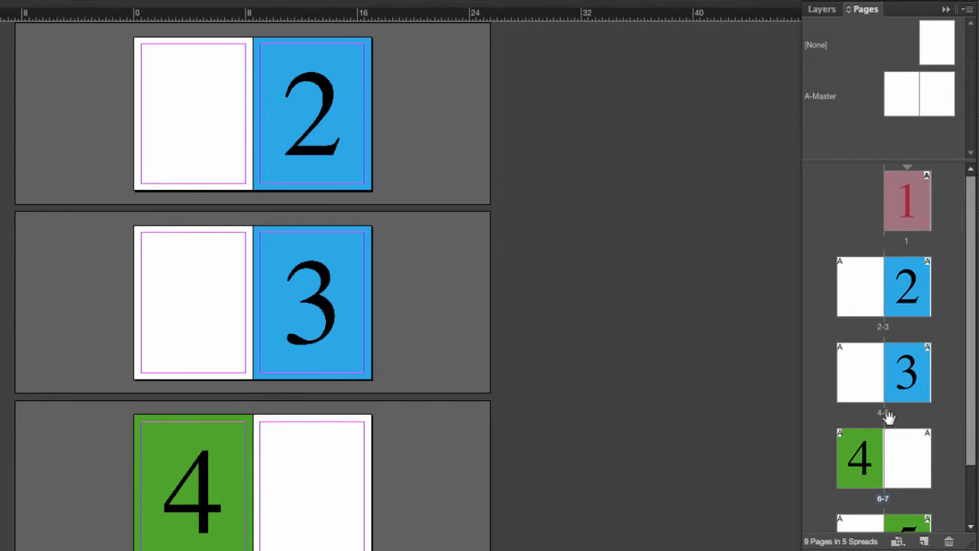
pyautogui.keyDown('shift'); pyautogui.click(908, 372); pyautogui.keyUp('shift')
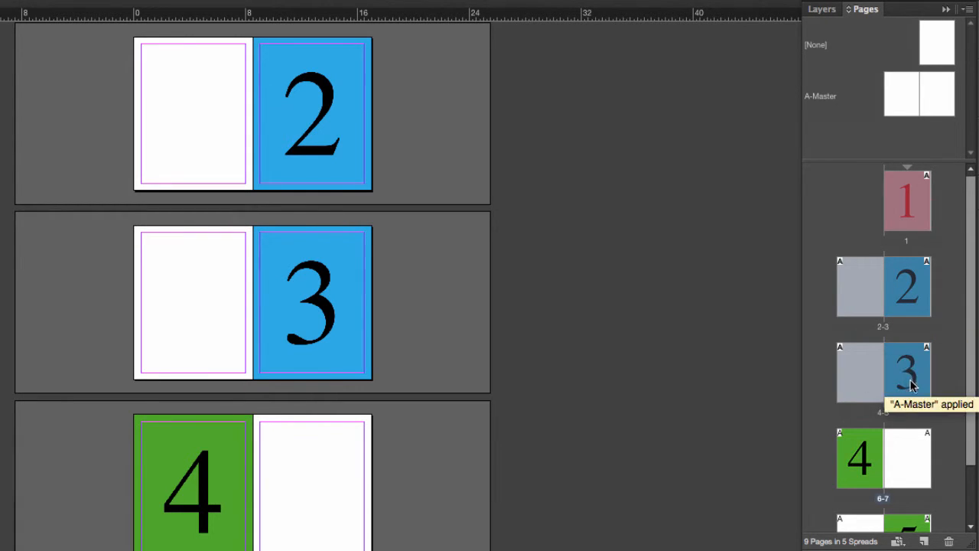
pyautogui.click(948, 541)
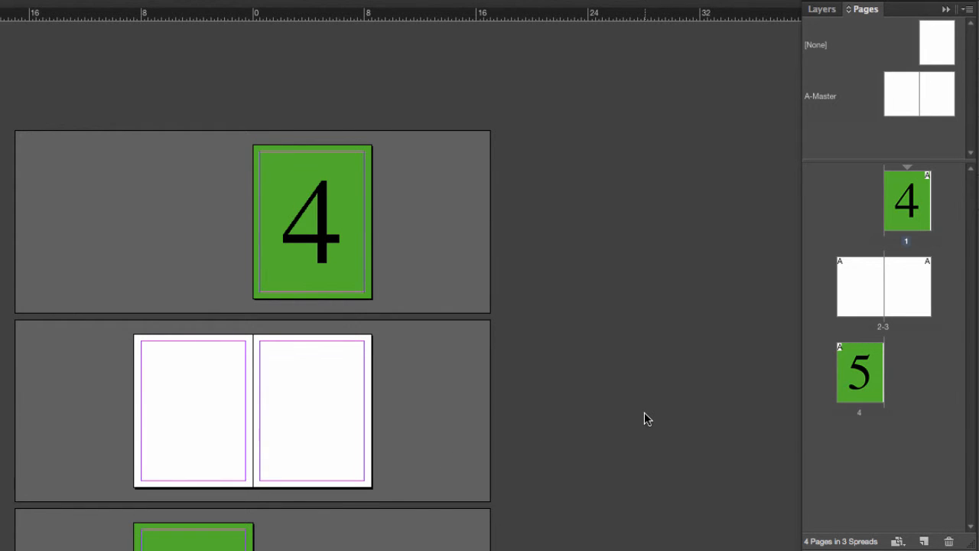
pyautogui.hotkey('ctrl', 'z')
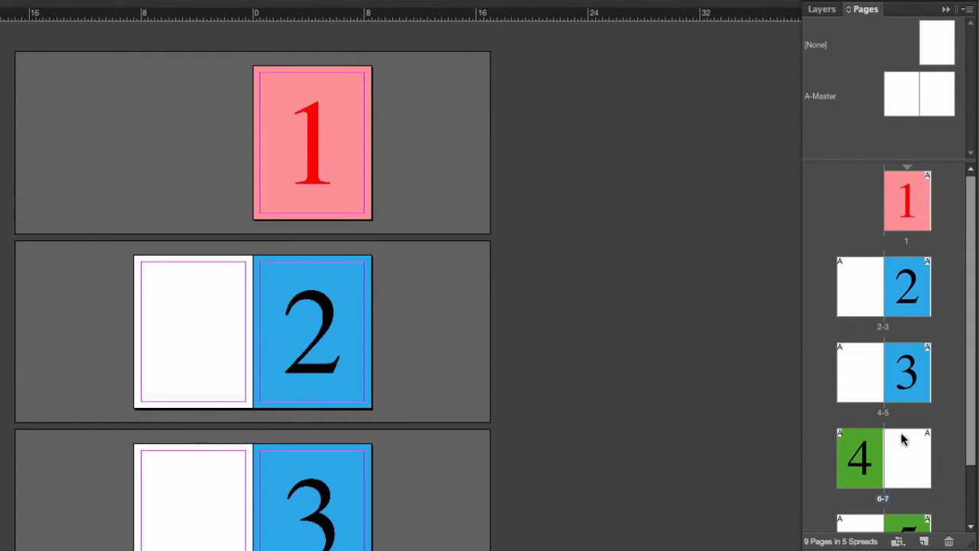
# Select the four non-adjacent blank pages 2, 4, 7 and 8 together and delete them.
pyautogui.click(860, 370)
pyautogui.keyDown('super'); pyautogui.click(865, 313); pyautogui.keyUp('super')
pyautogui.click(816, 284)
pyautogui.click(855, 289)
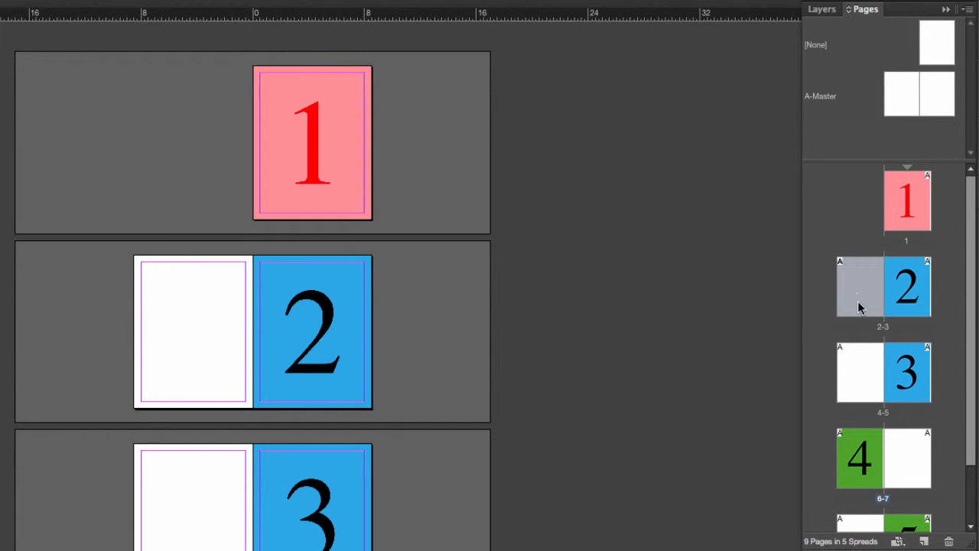
pyautogui.keyDown('super'); pyautogui.click(918, 467); pyautogui.keyUp('super')
pyautogui.scroll(-2, 973, 367)
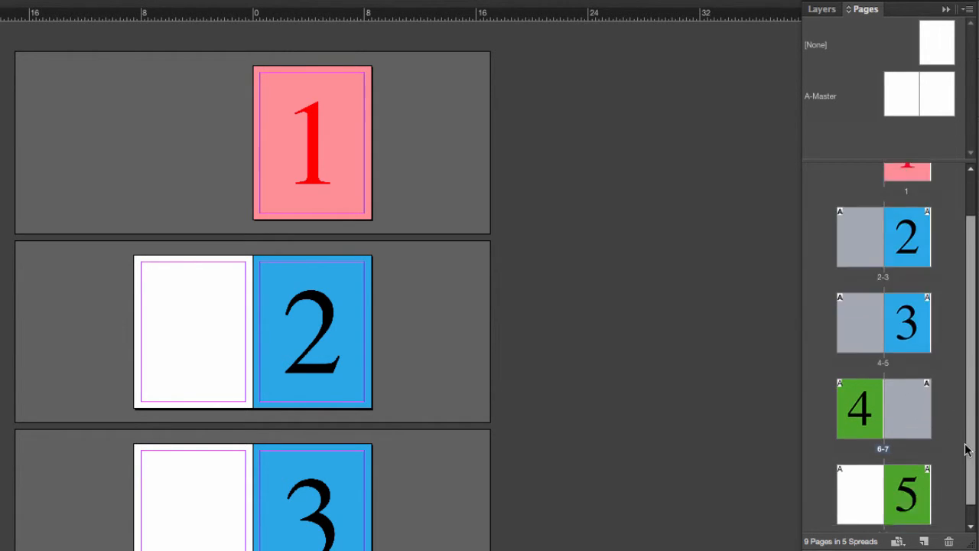
pyautogui.keyDown('super'); pyautogui.click(862, 474); pyautogui.keyUp('super')
pyautogui.click(950, 542)
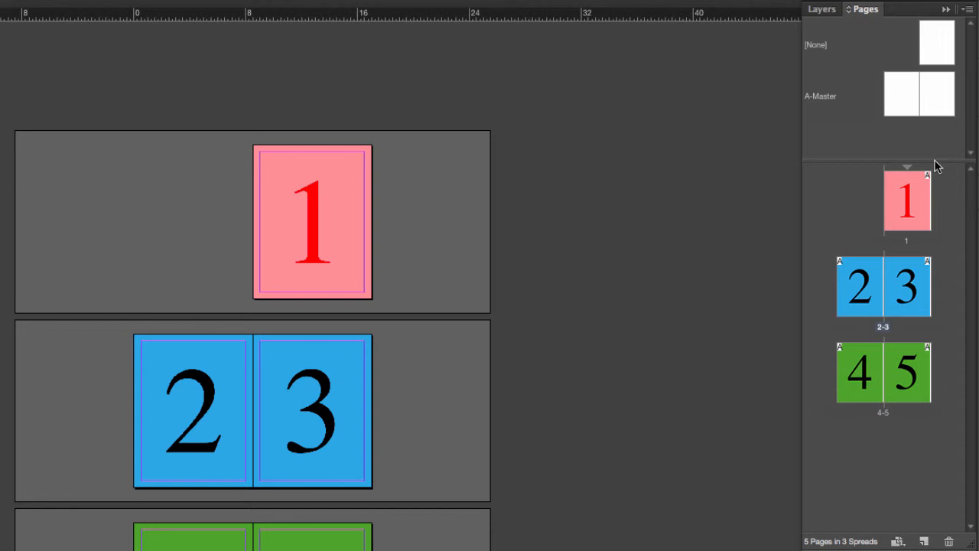
# Move pages 2-3 to after page 5 within the current document using Move Pages.
pyautogui.click(968, 11)
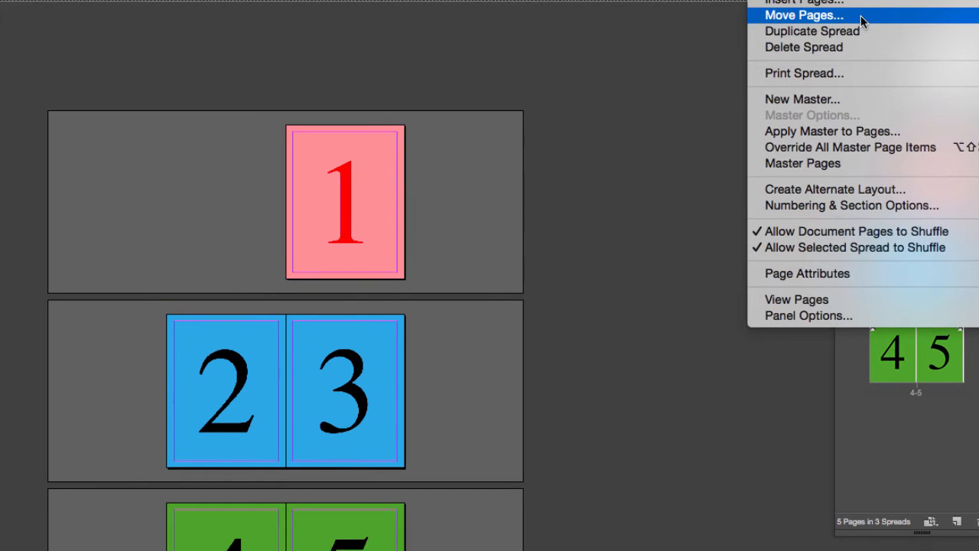
pyautogui.click(827, 36)
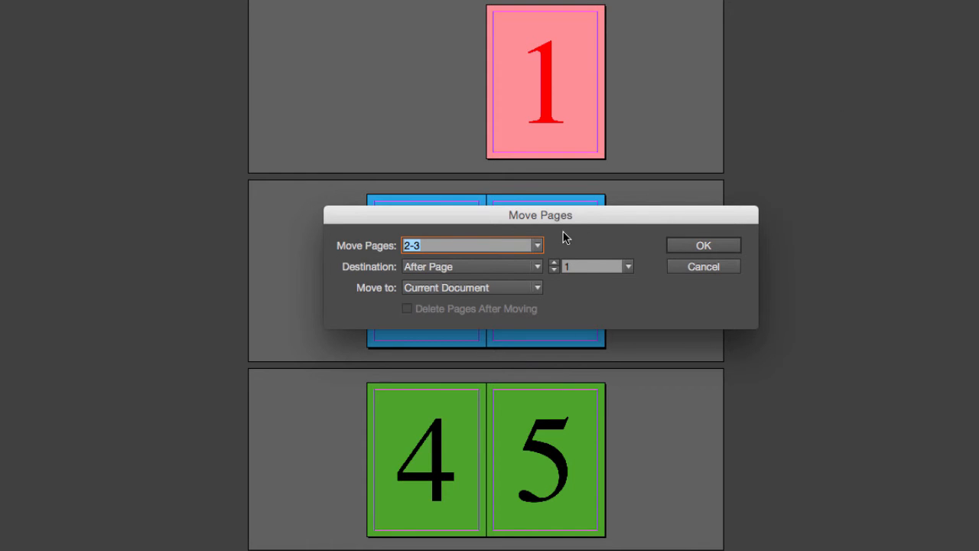
pyautogui.moveTo(562, 216); pyautogui.dragTo(561, 213)
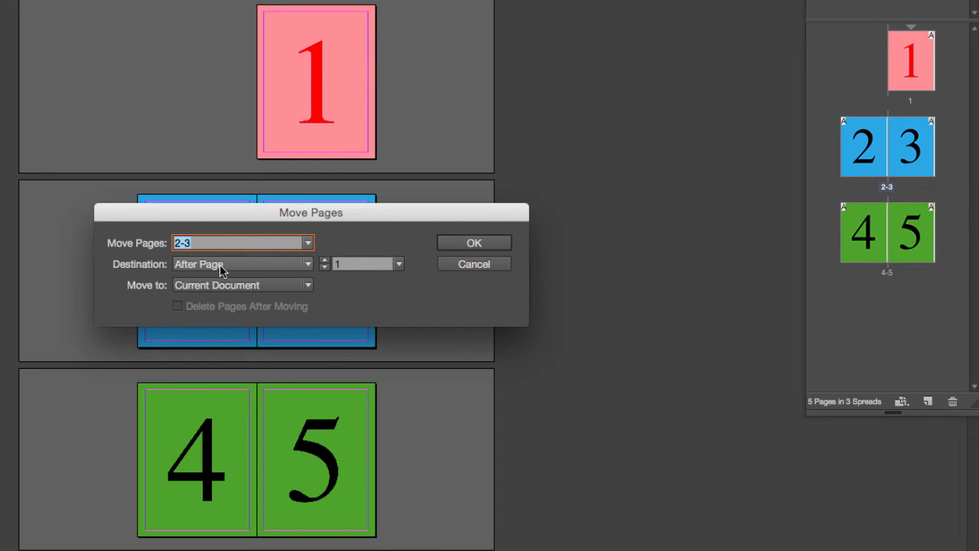
pyautogui.click(398, 265)
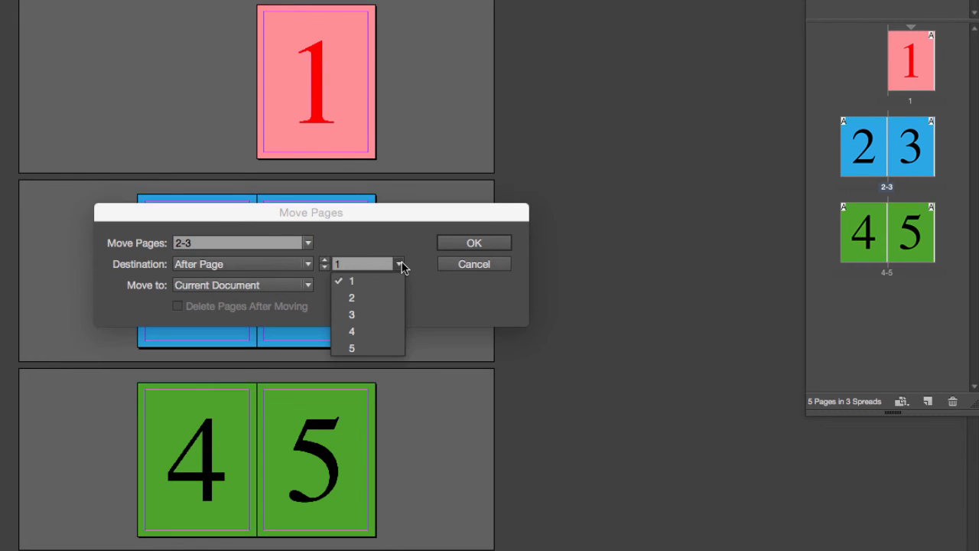
pyautogui.click(368, 352)
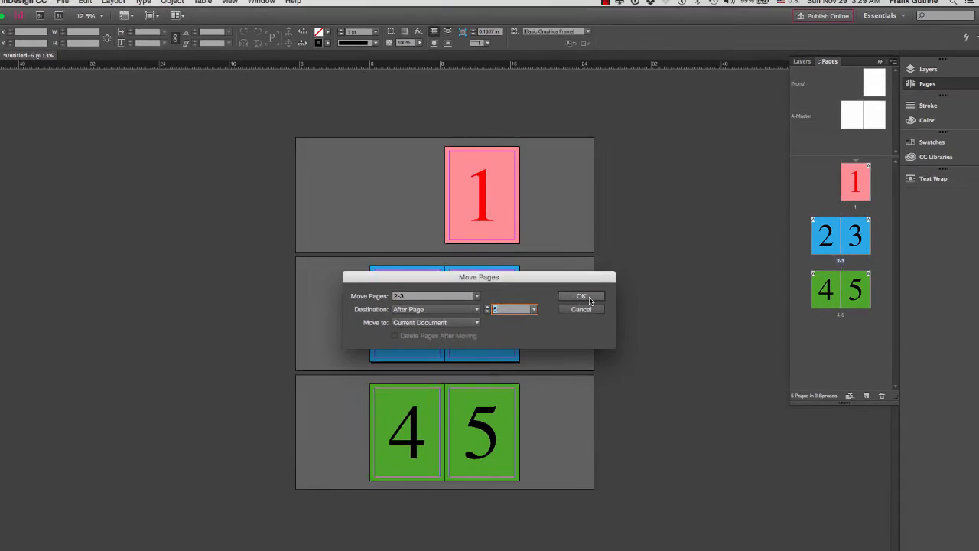
pyautogui.click(495, 390)
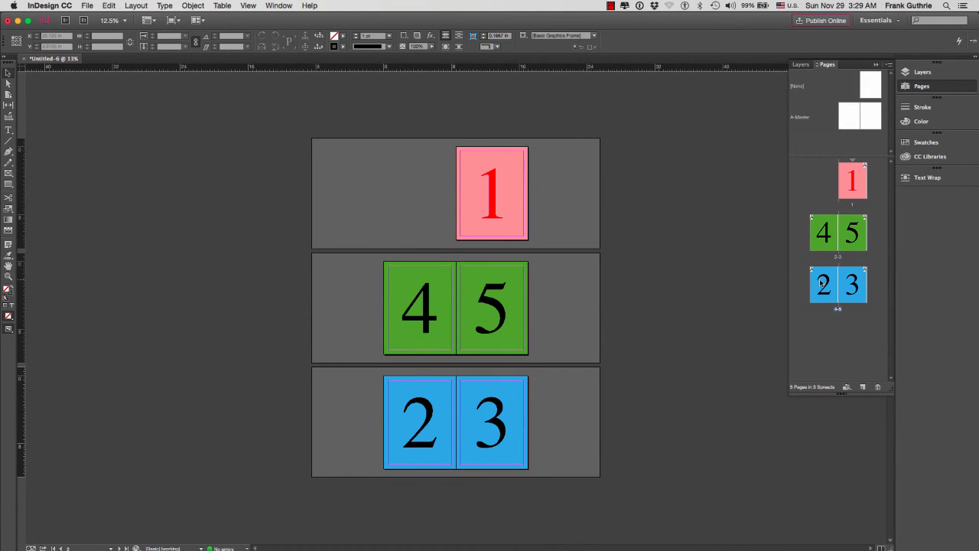